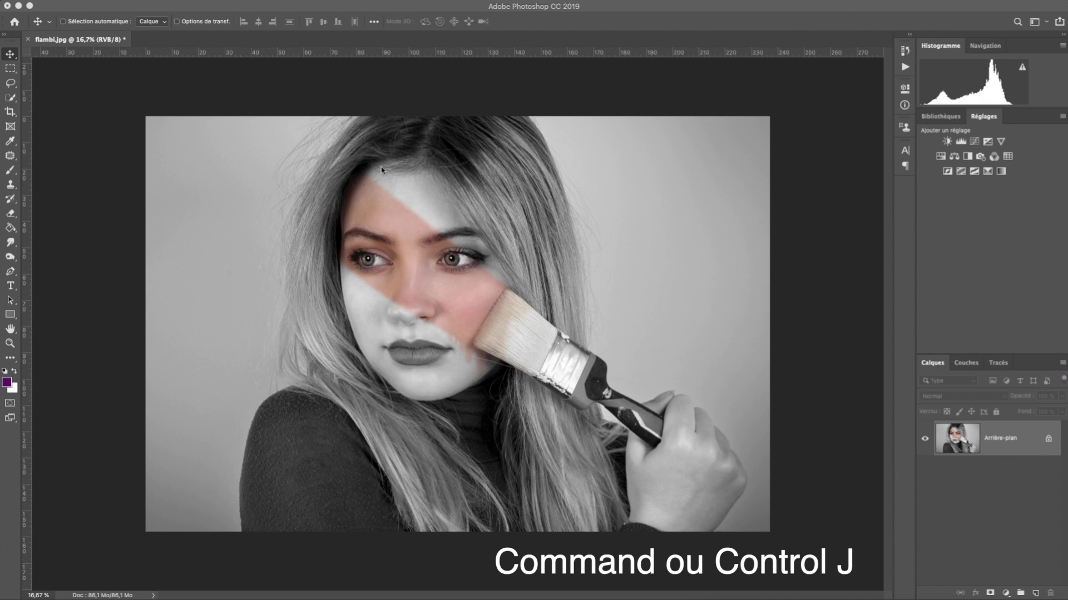
# Duplicate the background layer and restrict the copy's blending channels to red only
pyautogui.press('super+j')
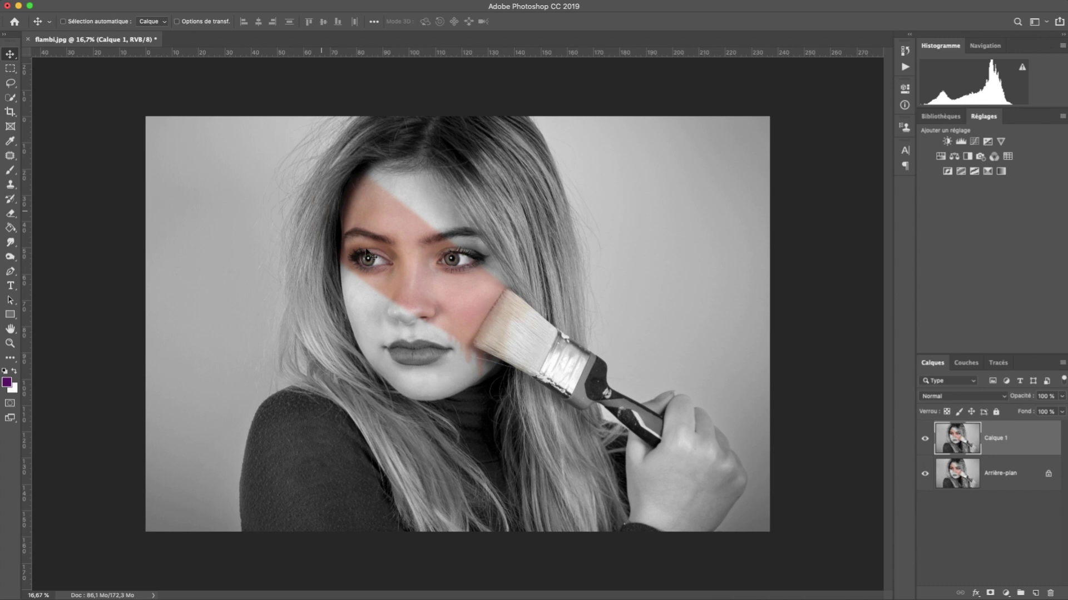
pyautogui.rightClick(950, 439)
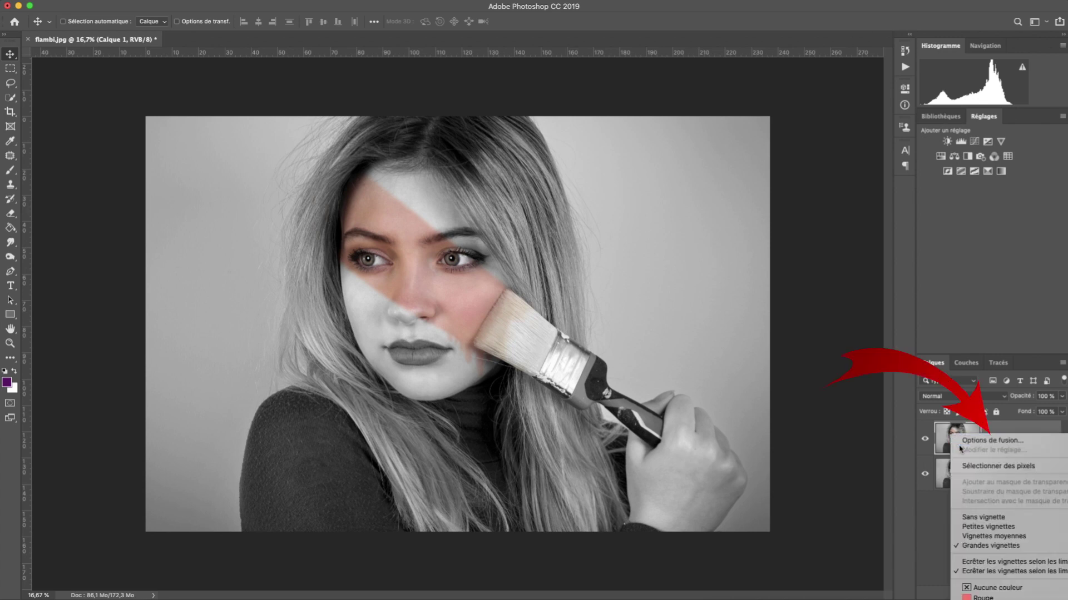
pyautogui.click(976, 445)
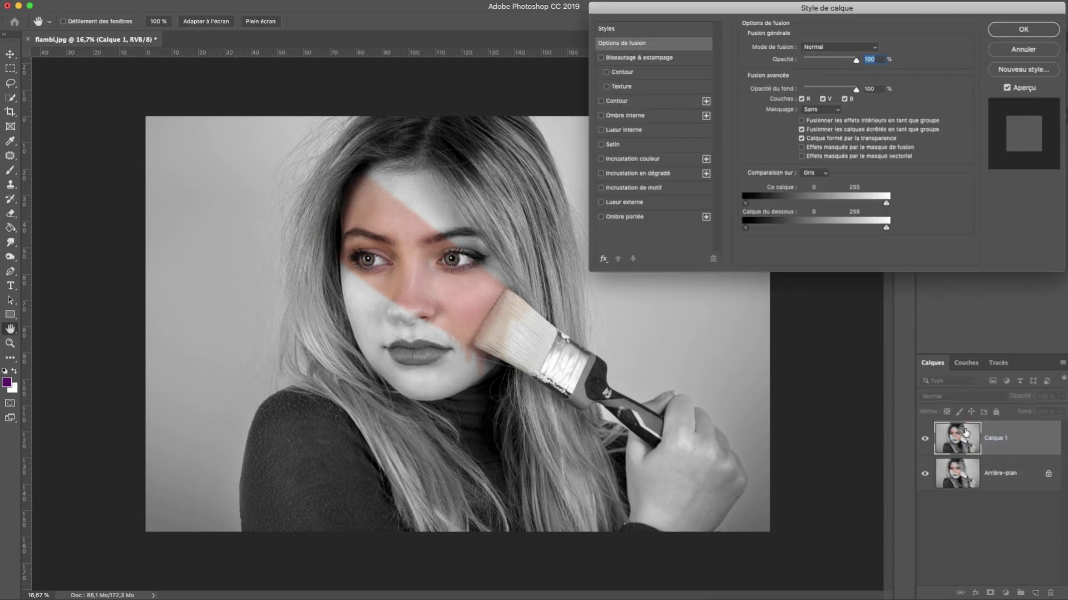
pyautogui.click(822, 99)
pyautogui.click(844, 99)
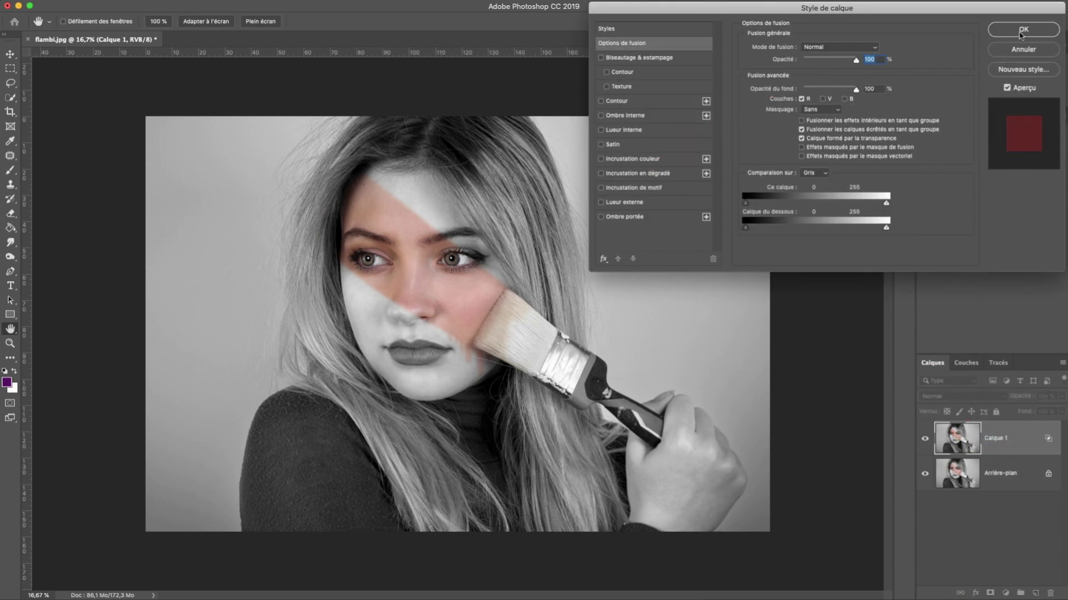
pyautogui.click(1022, 31)
# Shift the red-channel layer slightly to the left of the background portrait to create a colour fringe
pyautogui.moveTo(748, 372); pyautogui.dragTo(743, 372)
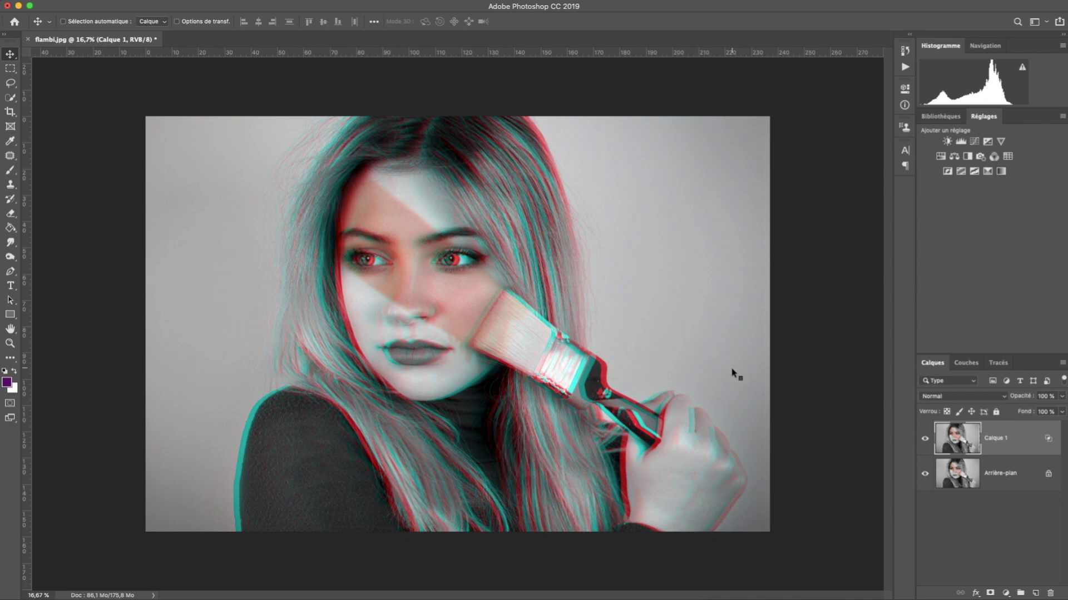
pyautogui.rightClick(732, 374)
pyautogui.click(740, 372)
pyautogui.moveTo(694, 365)
pyautogui.mouseDown()
pyautogui.moveTo(677, 364)
pyautogui.moveTo(689, 364)
pyautogui.mouseUp()
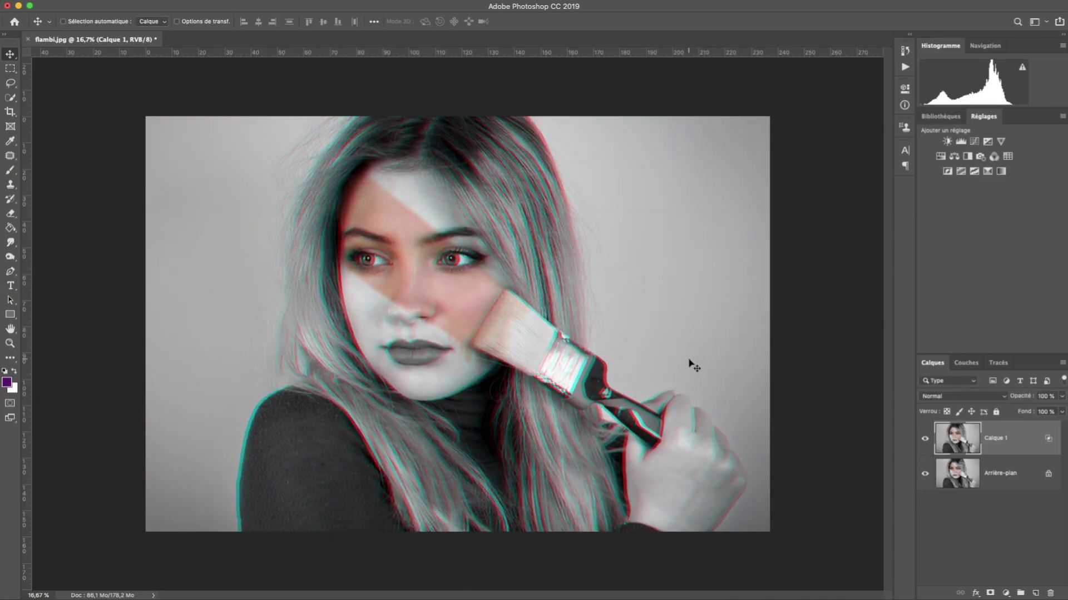
# Duplicate the shifted red-channel layer and restrict the copy's blending channels to green only (V)
pyautogui.press('super+j')
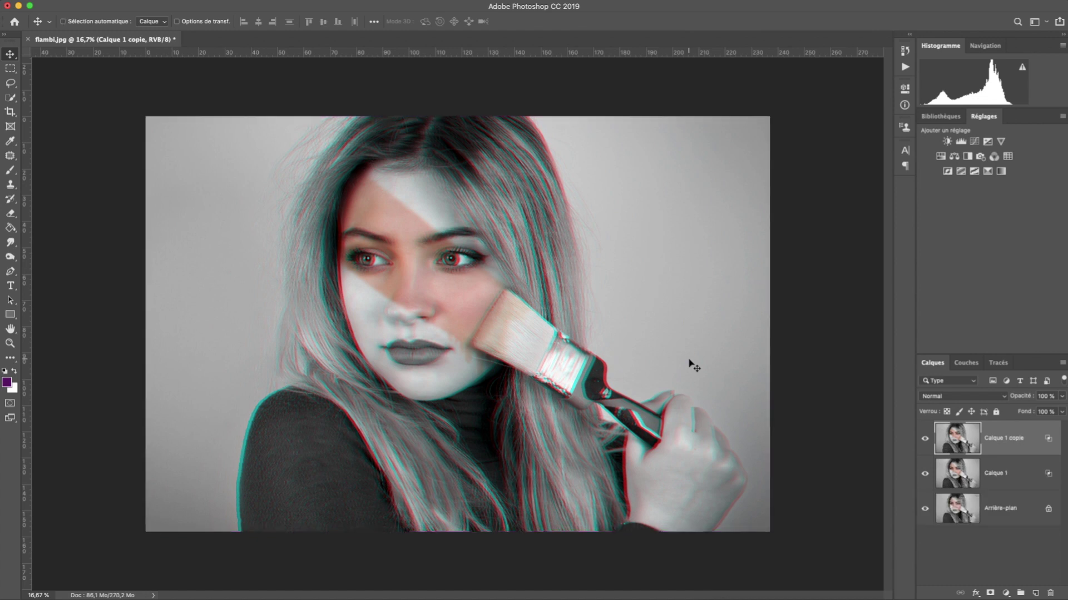
pyautogui.click(949, 397)
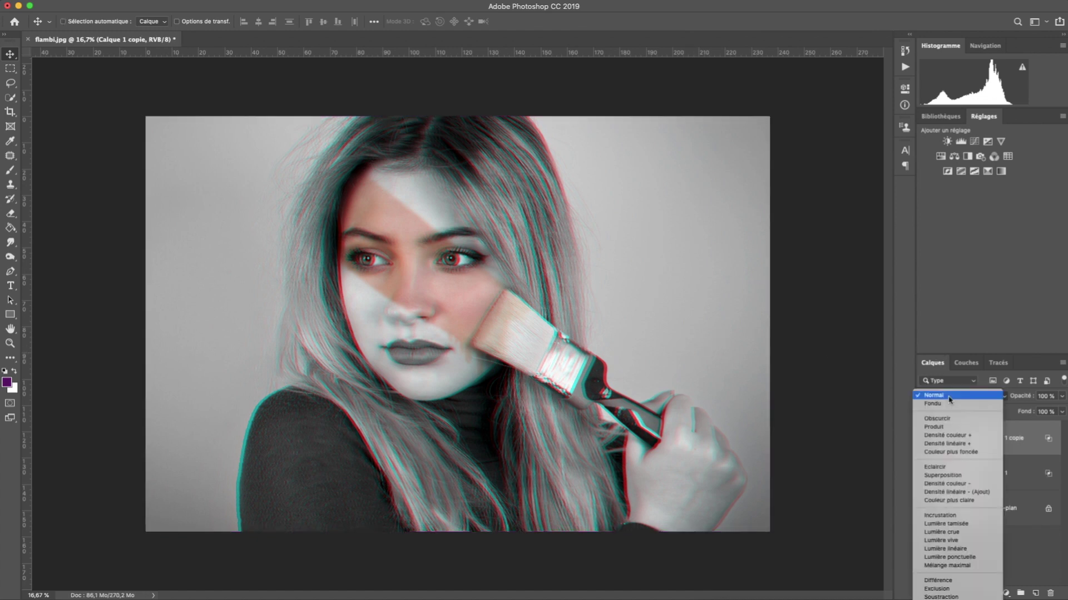
pyautogui.click(949, 397)
pyautogui.rightClick(956, 432)
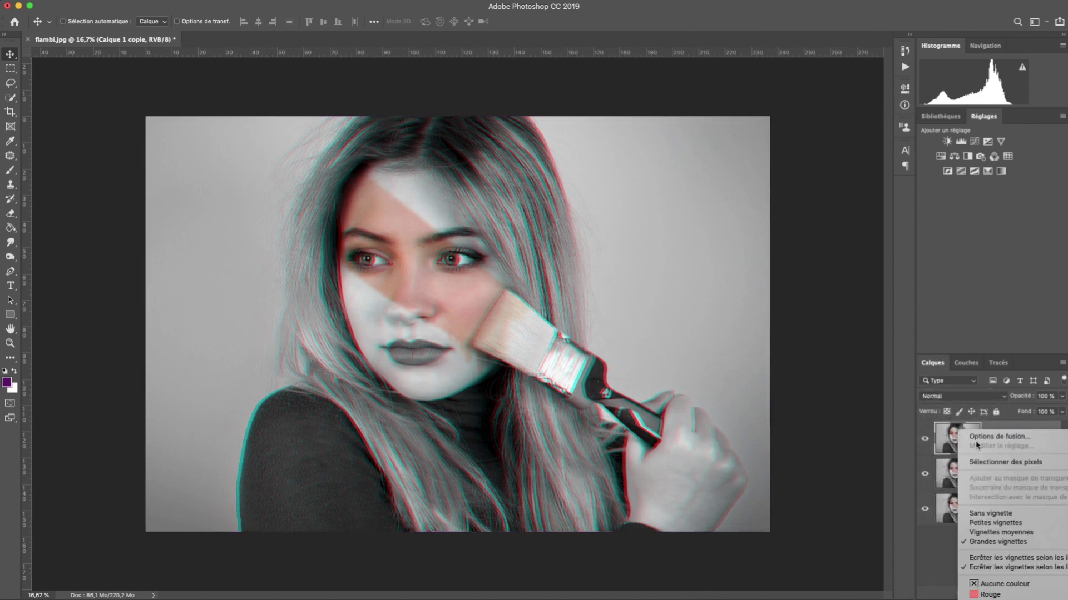
pyautogui.click(995, 436)
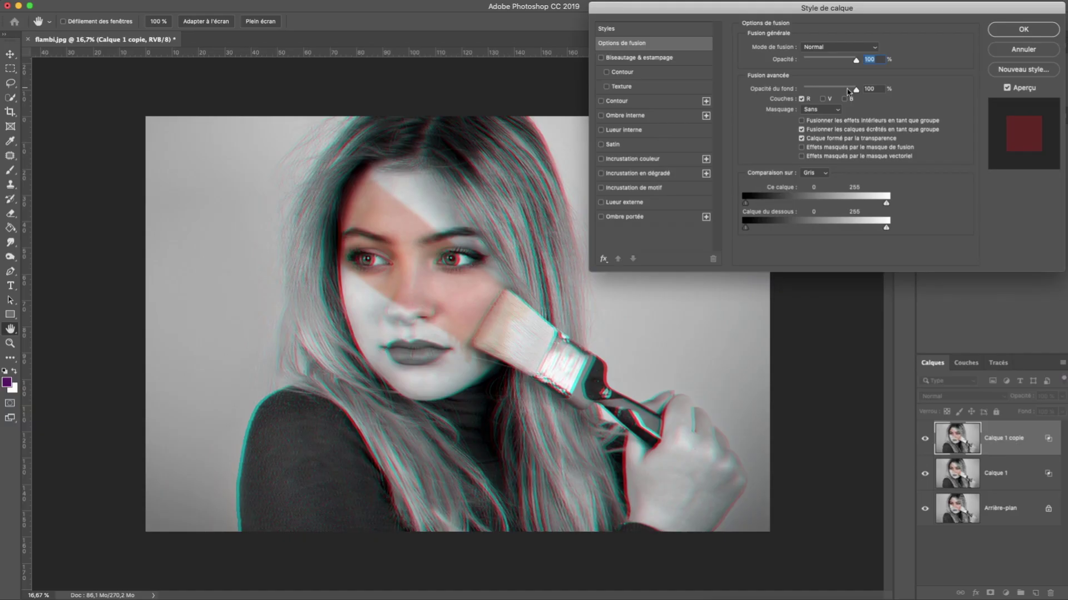
pyautogui.click(823, 99)
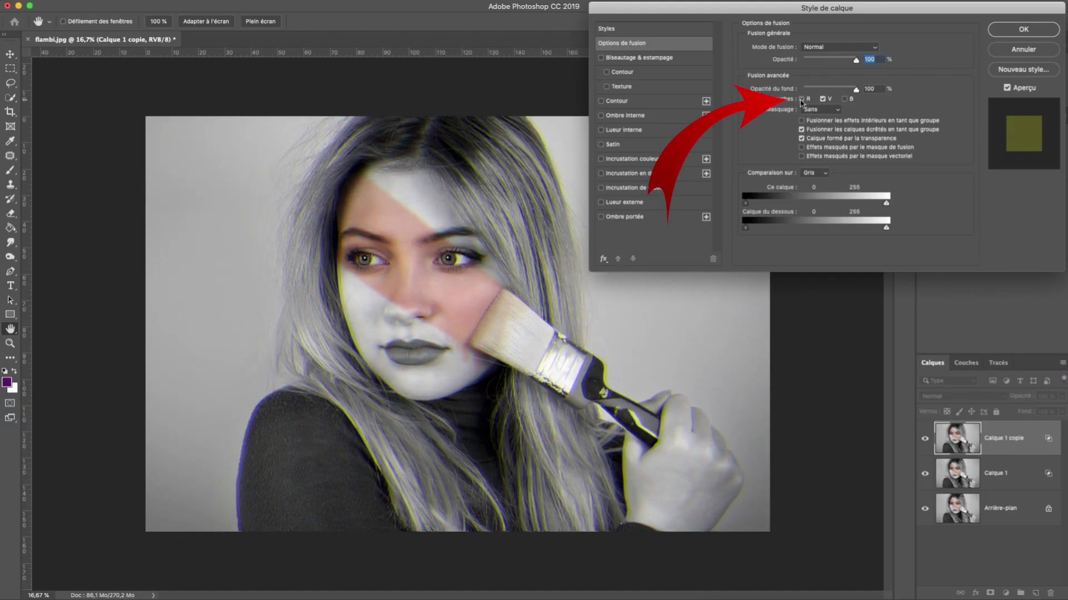
pyautogui.click(801, 99)
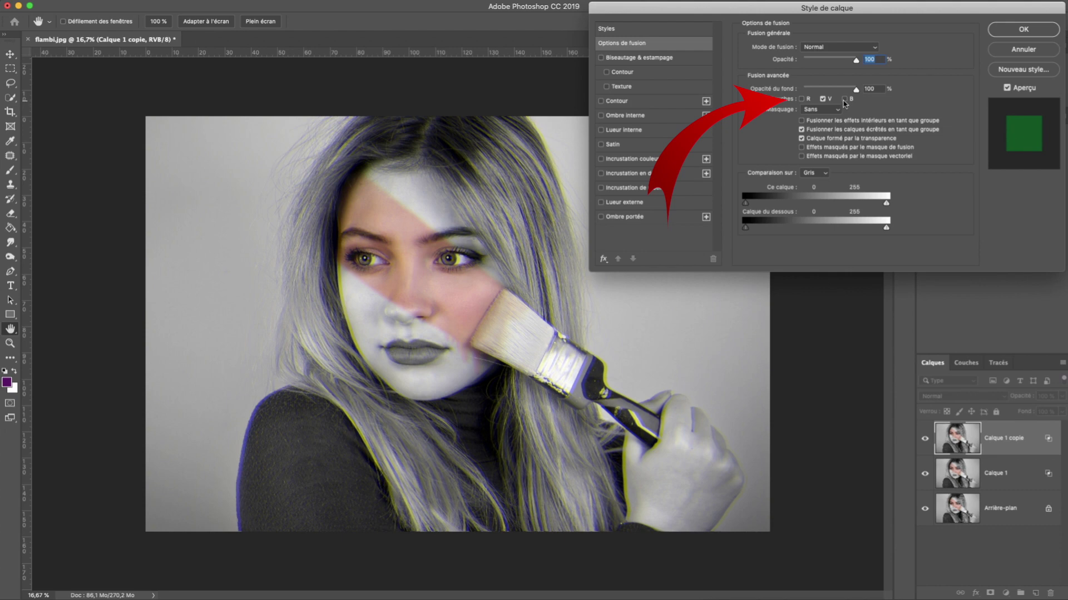
pyautogui.click(1024, 29)
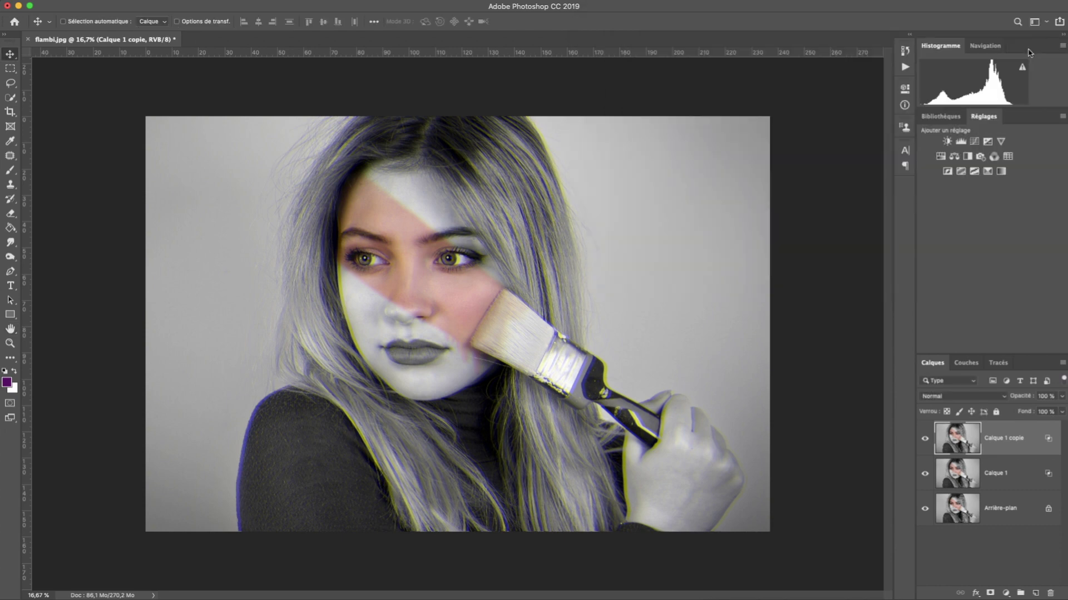
# Offset the green-channel copy slightly right and down, and erase its content over the woman's face with the 467-pixel eraser
pyautogui.moveTo(516, 468)
pyautogui.mouseDown()
pyautogui.moveTo(541, 468)
pyautogui.moveTo(530, 479)
pyautogui.moveTo(523, 472)
pyautogui.mouseUp()
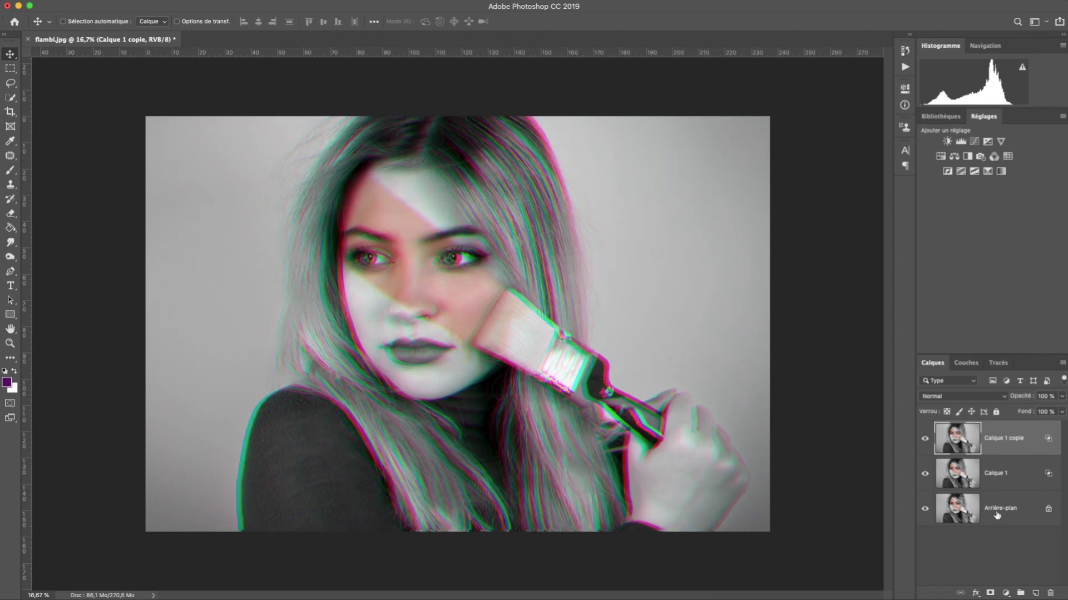
pyautogui.click(10, 213)
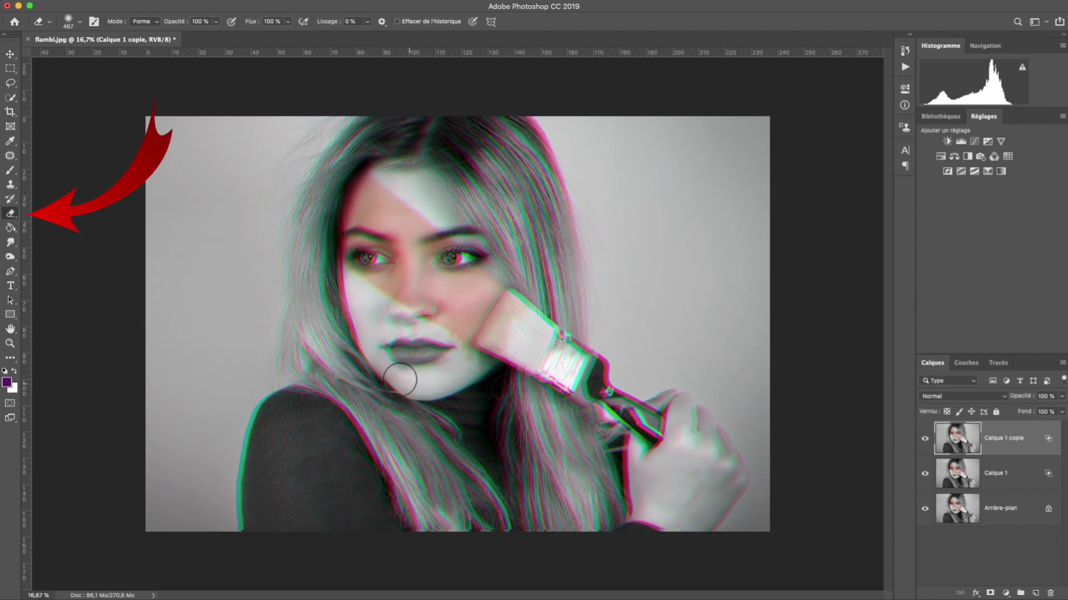
pyautogui.moveTo(367, 178)
pyautogui.mouseDown()
pyautogui.moveTo(378, 261)
pyautogui.moveTo(425, 345)
pyautogui.moveTo(503, 360)
pyautogui.mouseUp()
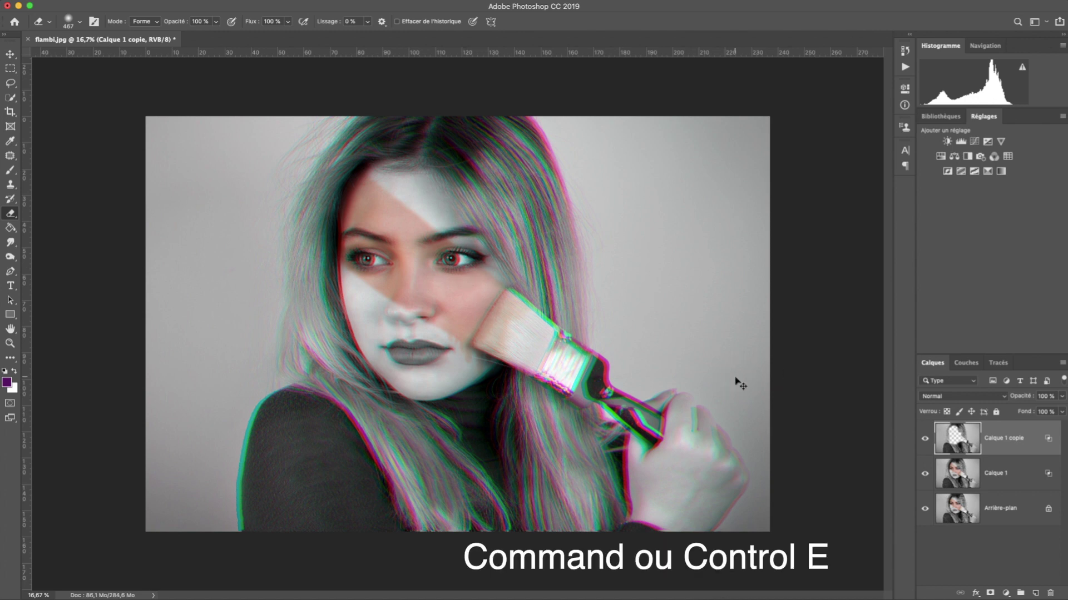
# Merge all layers into the background and select several thin horizontal strips scattered across the portrait with the Rectangular Marquee
pyautogui.press('shift+super+e')
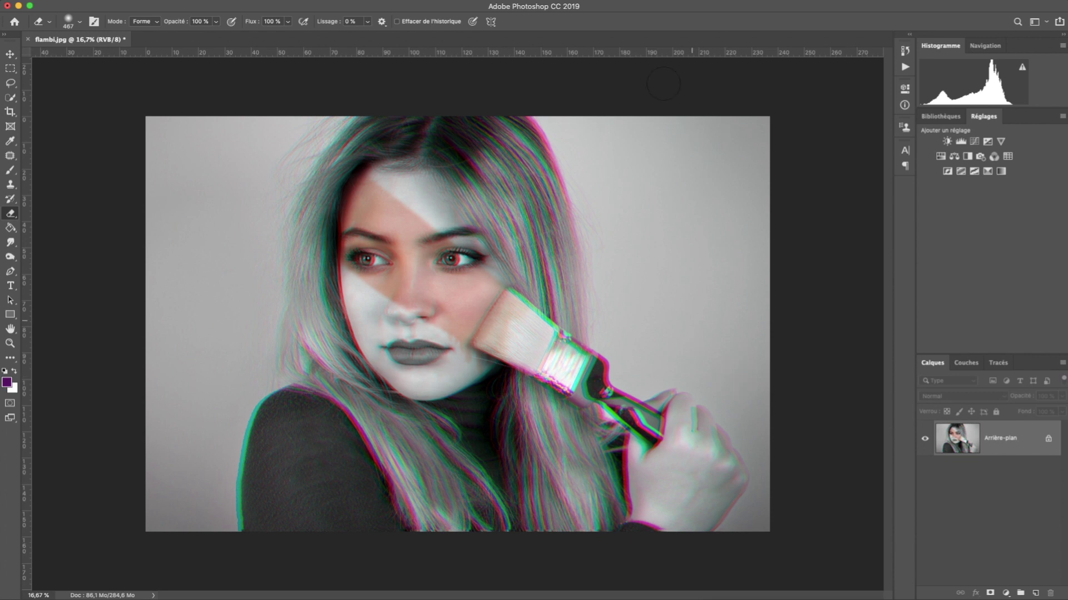
pyautogui.click(10, 68)
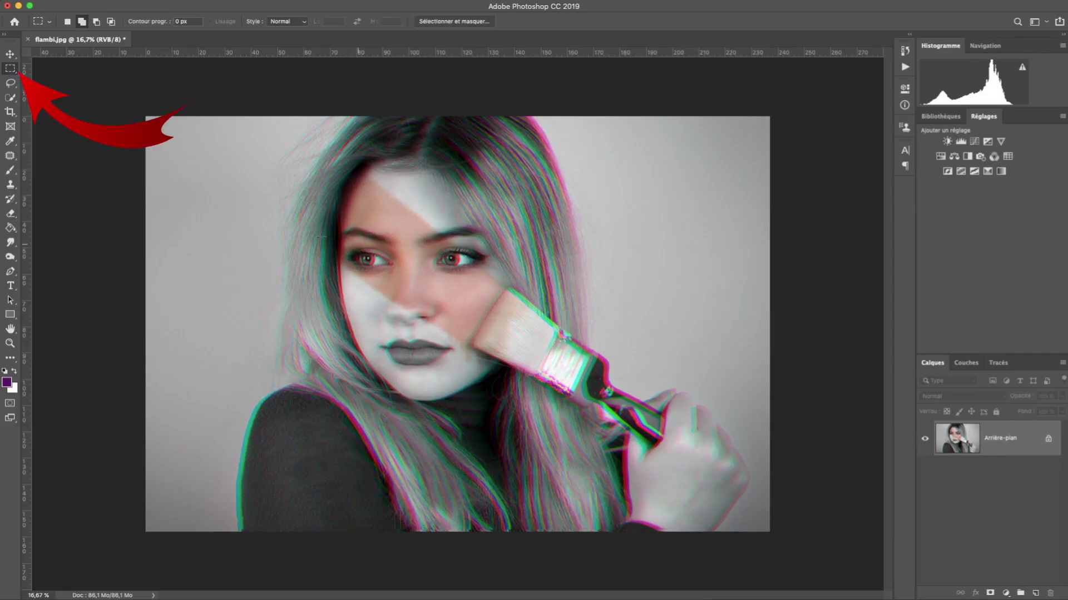
pyautogui.moveTo(225, 182); pyautogui.dragTo(650, 185)
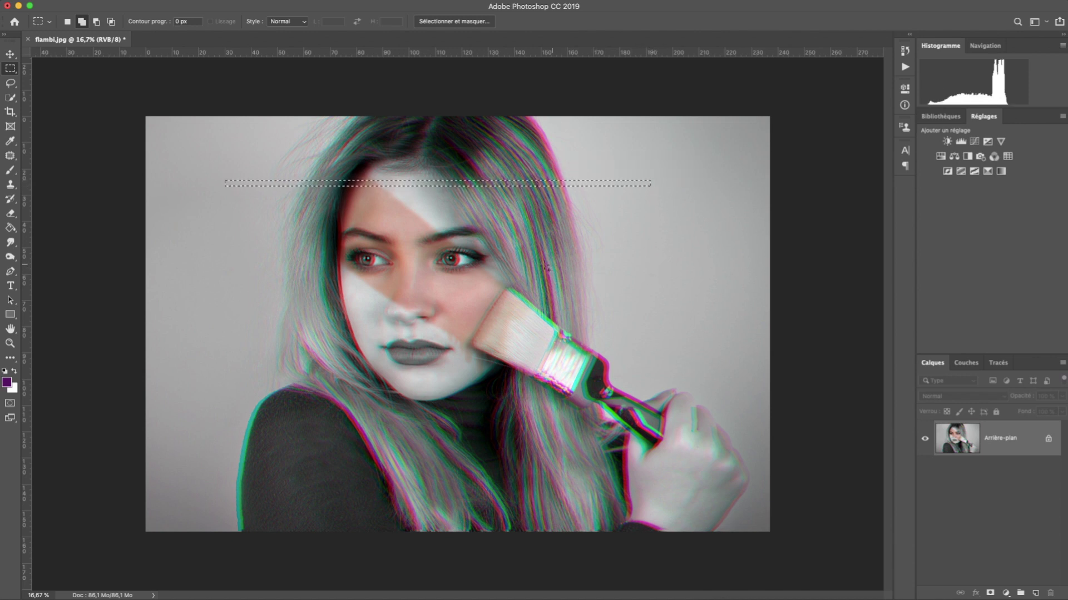
pyautogui.moveTo(584, 265); pyautogui.dragTo(544, 276)
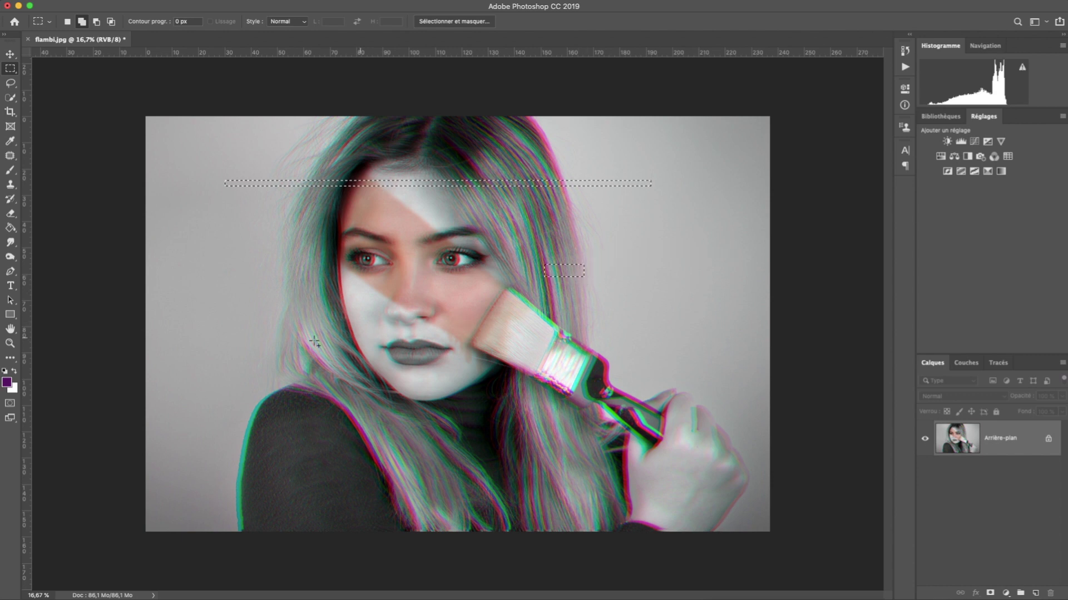
pyautogui.moveTo(179, 344); pyautogui.dragTo(424, 382)
pyautogui.moveTo(248, 470); pyautogui.dragTo(485, 476)
pyautogui.moveTo(480, 438); pyautogui.dragTo(600, 443)
pyautogui.moveTo(614, 500); pyautogui.dragTo(756, 504)
pyautogui.moveTo(179, 250); pyautogui.dragTo(309, 254)
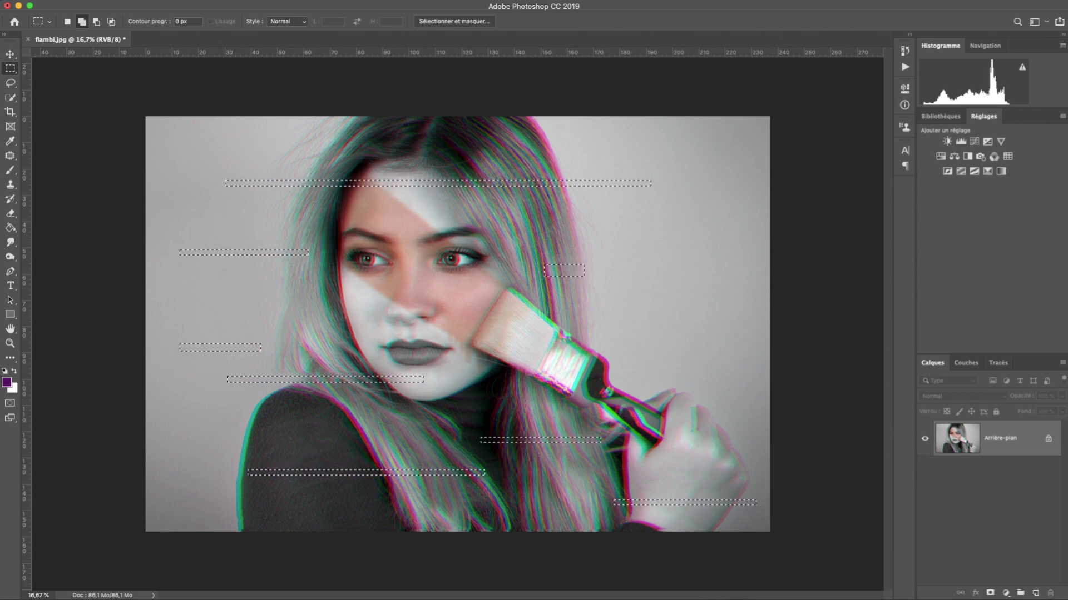
# Apply a rectangular Wave (Onde) distortion to the selected strips with 24 generators, wavelength 97 to 98 and vertical scale 9%
pyautogui.click(150, 0)
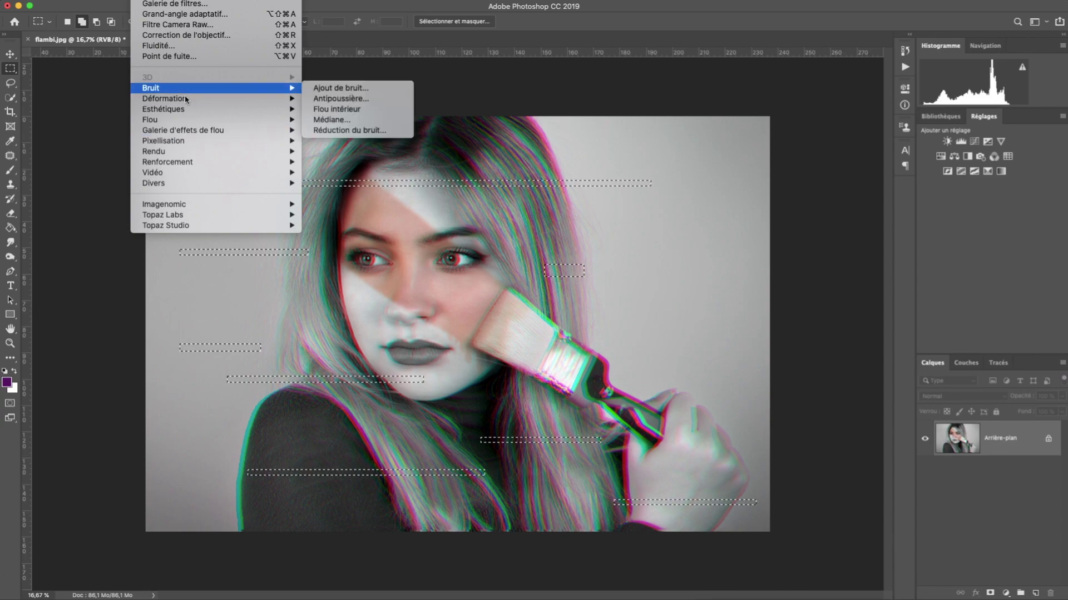
pyautogui.moveTo(185, 98)
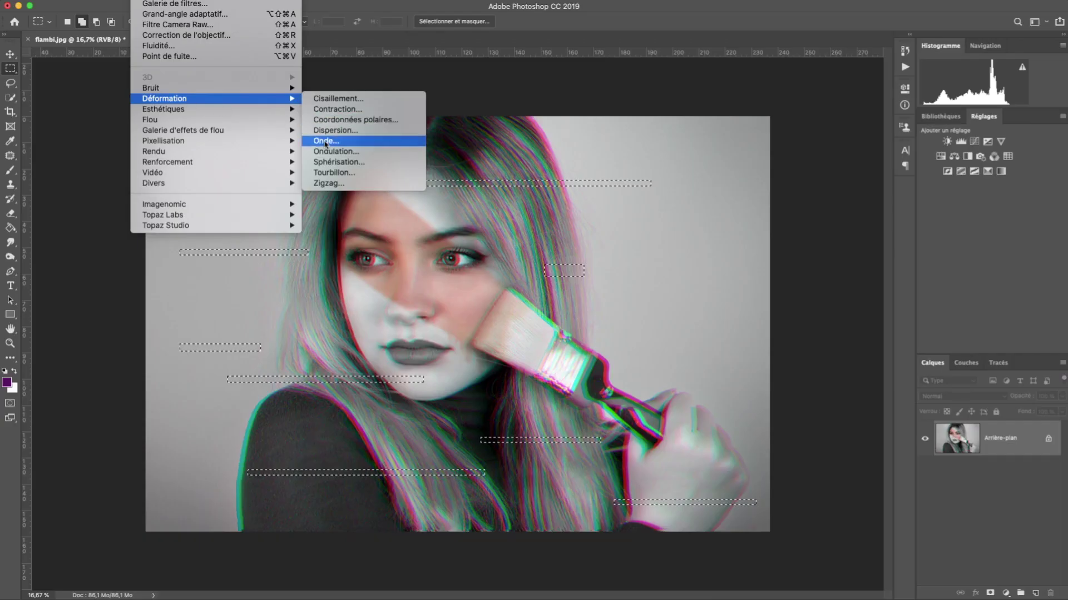
pyautogui.click(325, 141)
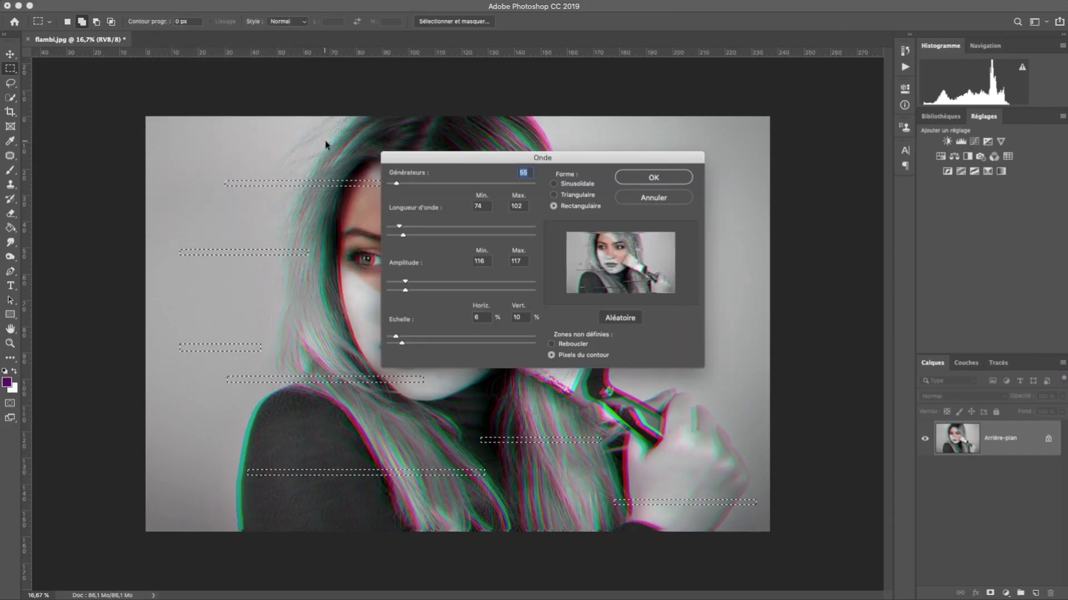
pyautogui.moveTo(395, 186)
pyautogui.mouseDown()
pyautogui.moveTo(411, 188)
pyautogui.moveTo(390, 186)
pyautogui.mouseUp()
pyautogui.moveTo(399, 227)
pyautogui.mouseDown()
pyautogui.moveTo(411, 228)
pyautogui.moveTo(402, 235)
pyautogui.mouseUp()
pyautogui.moveTo(420, 338)
pyautogui.mouseDown()
pyautogui.moveTo(392, 338)
pyautogui.moveTo(401, 345)
pyautogui.mouseUp()
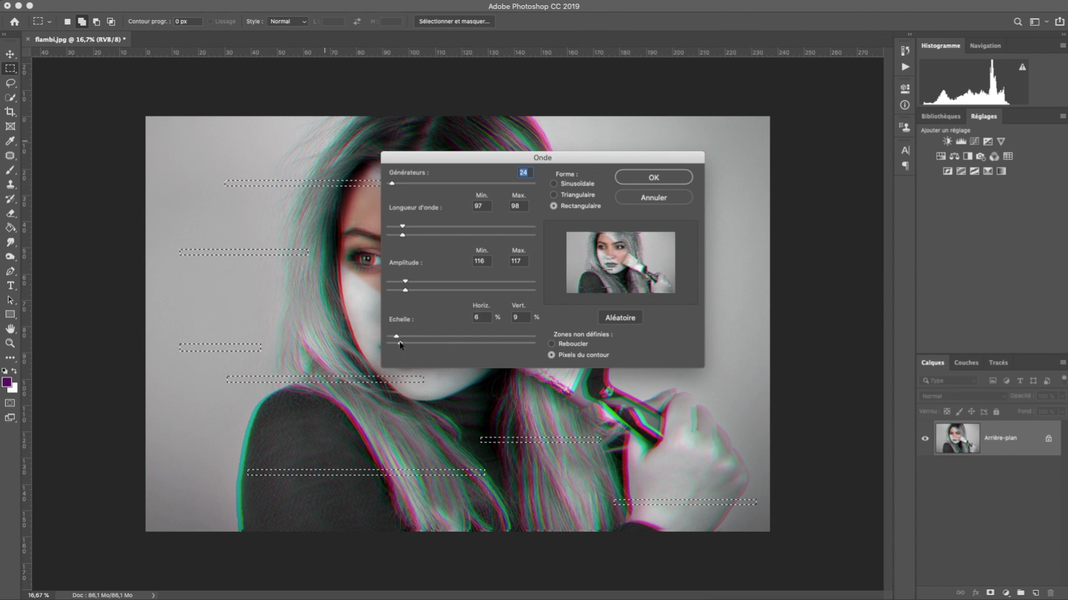
pyautogui.click(662, 178)
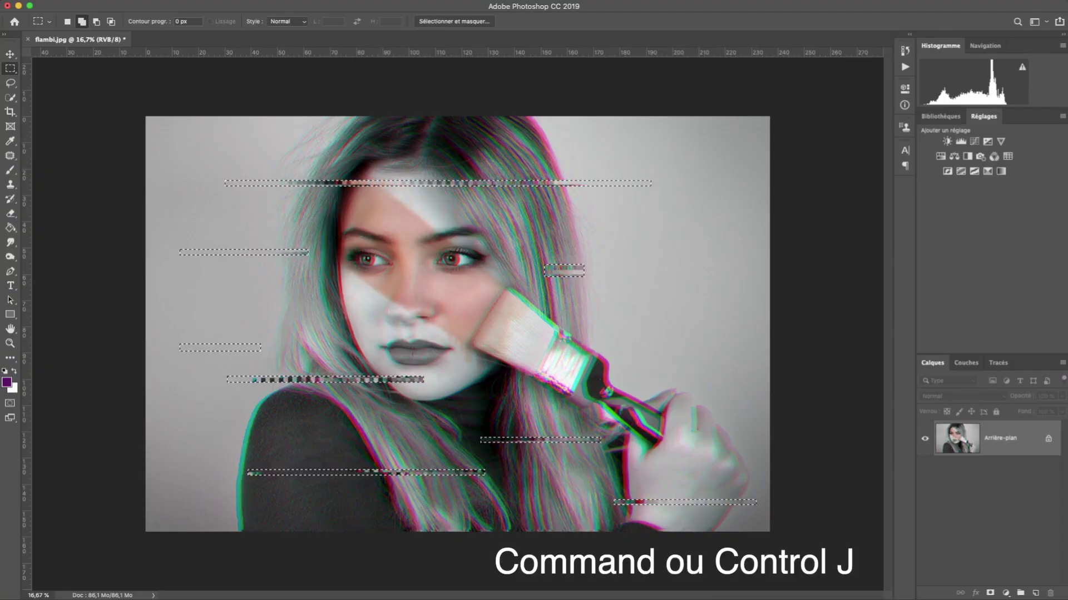
# Copy the distorted strips to a new layer and apply a directional blur with a 16° angle and 6-pixel distance
pyautogui.press('super+j')
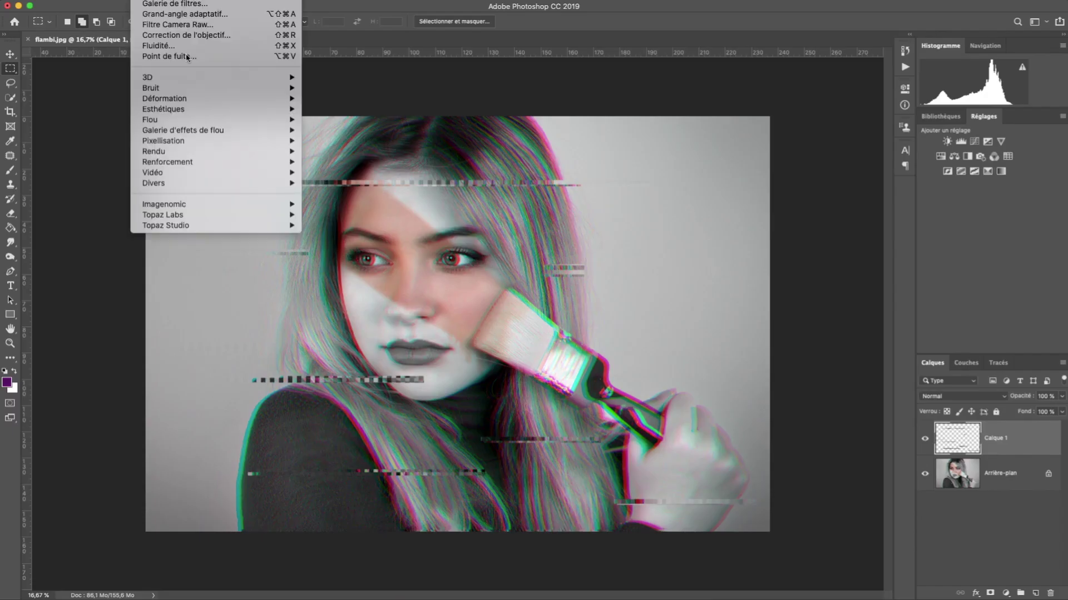
pyautogui.moveTo(195, 120)
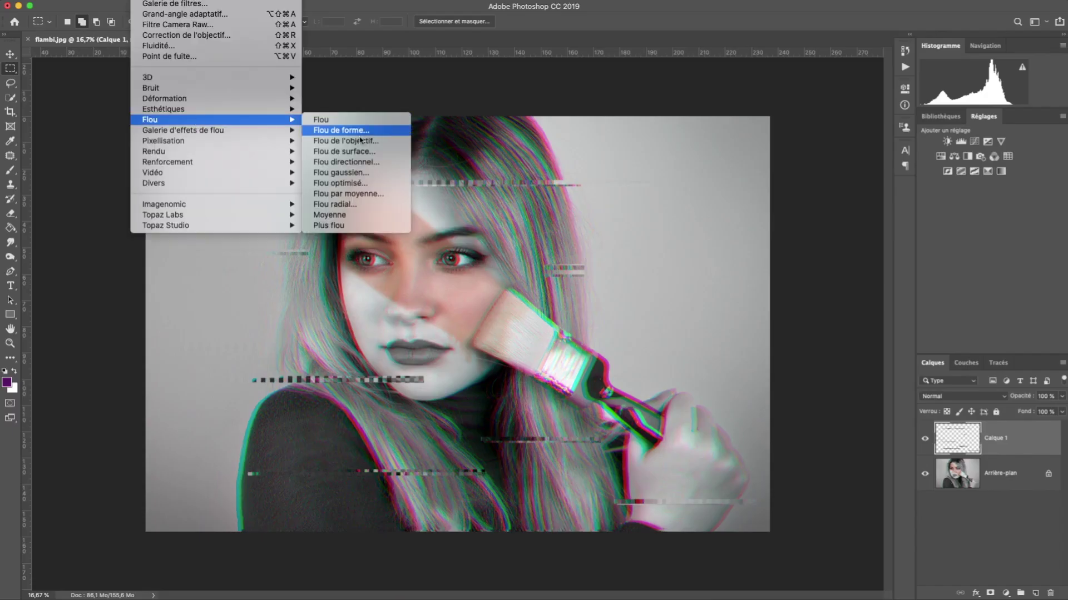
pyautogui.click(350, 162)
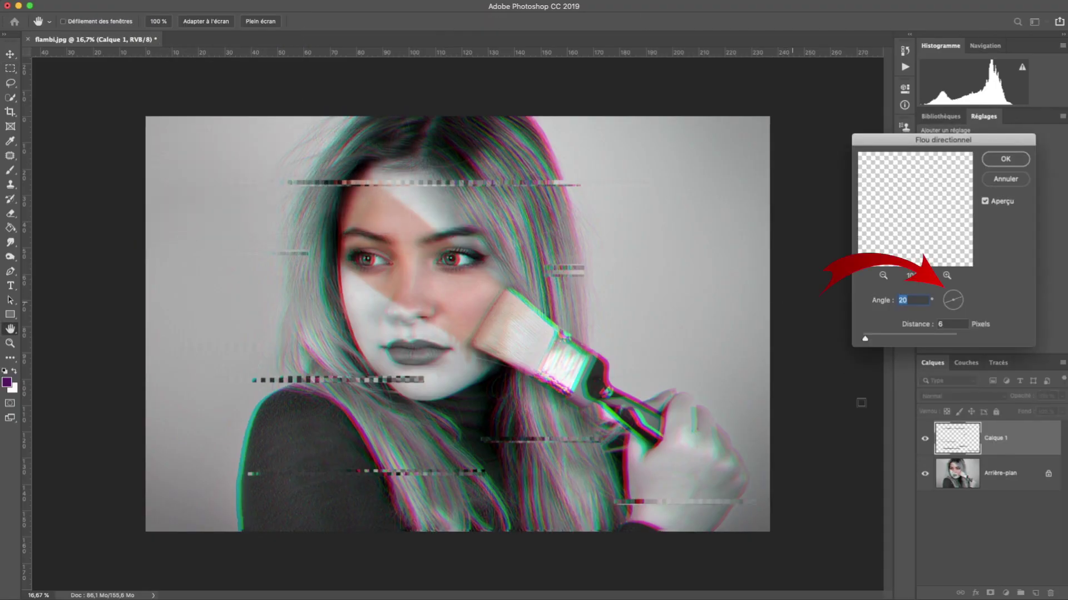
pyautogui.moveTo(961, 302); pyautogui.dragTo(965, 312)
pyautogui.click(965, 297)
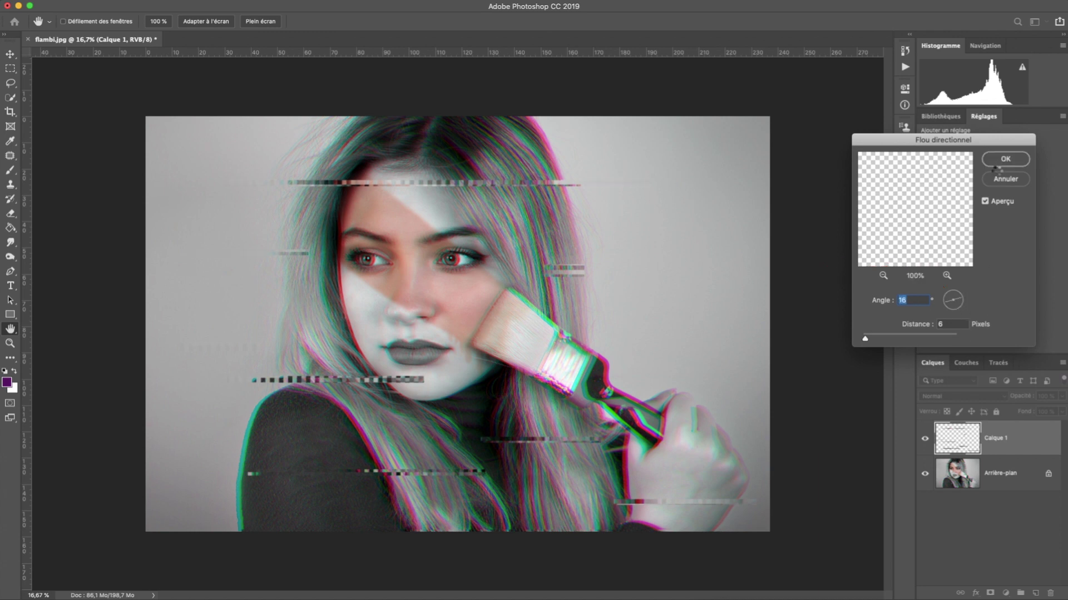
pyautogui.press('Return')
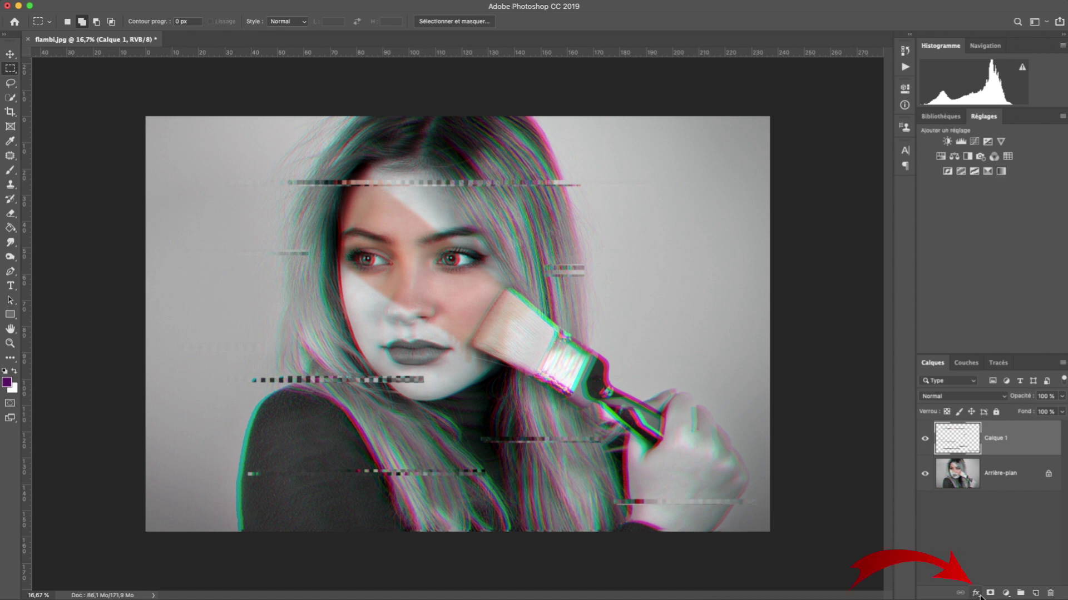
# Add an inner shadow (Ombre interne) to the distorted strips layer and set its colour to dark blue 1f3878
pyautogui.doubleClick(1018, 439)
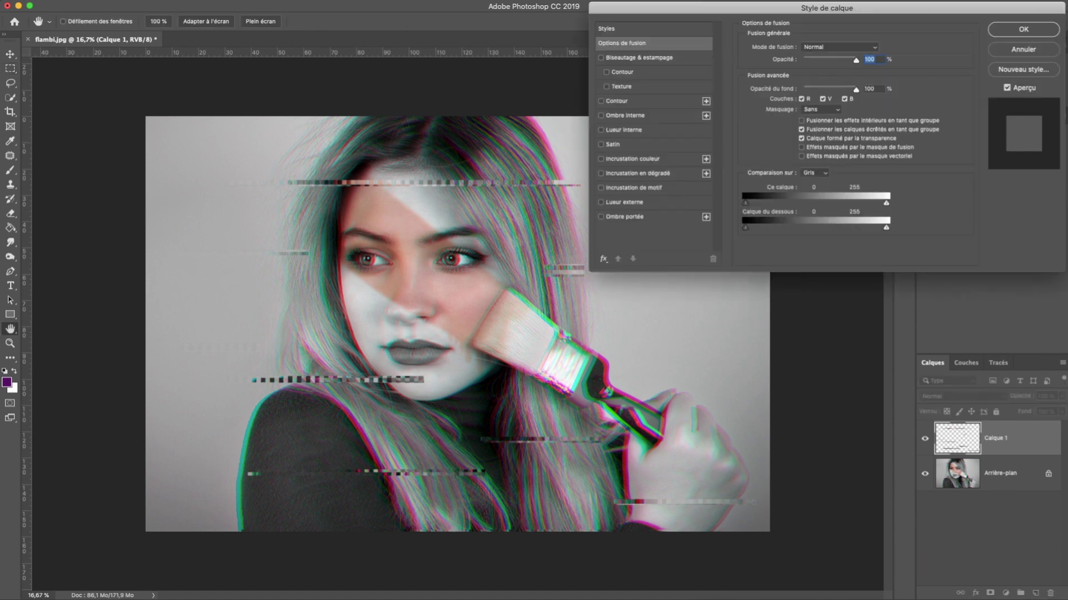
pyautogui.click(601, 116)
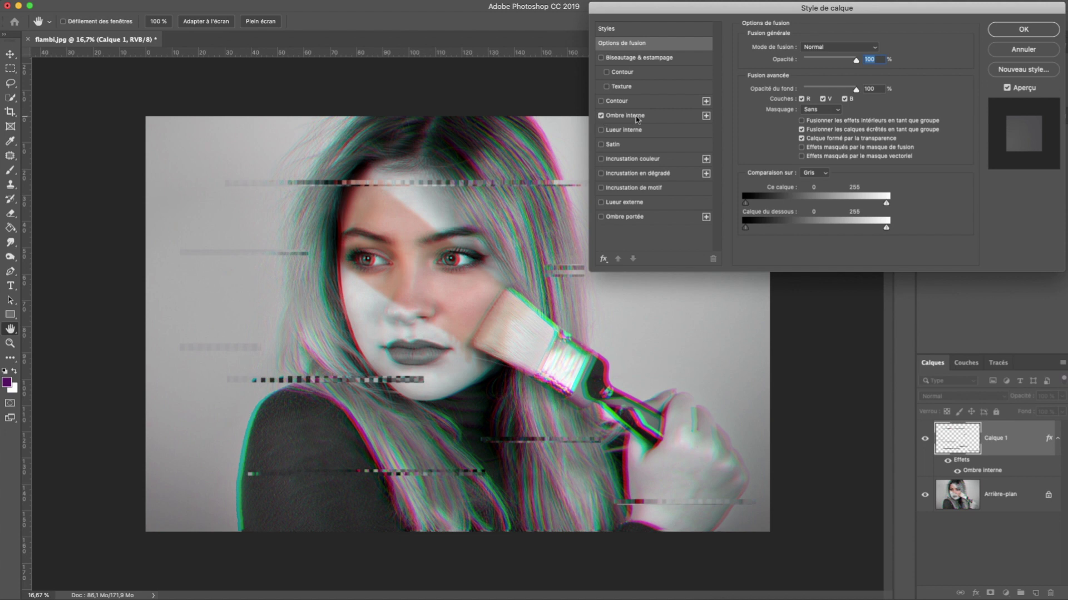
pyautogui.click(622, 116)
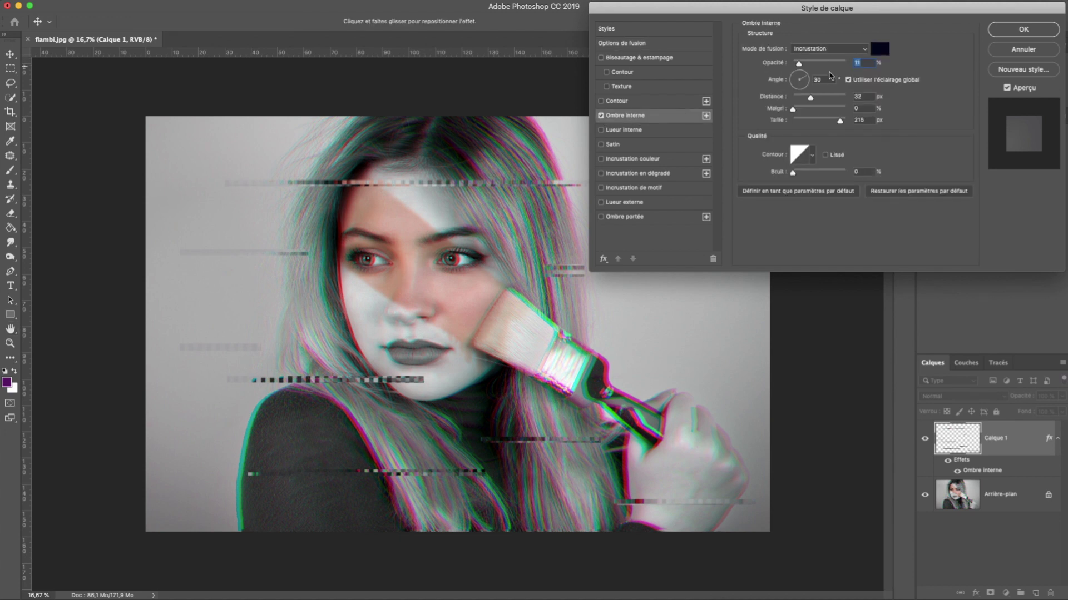
pyautogui.click(883, 50)
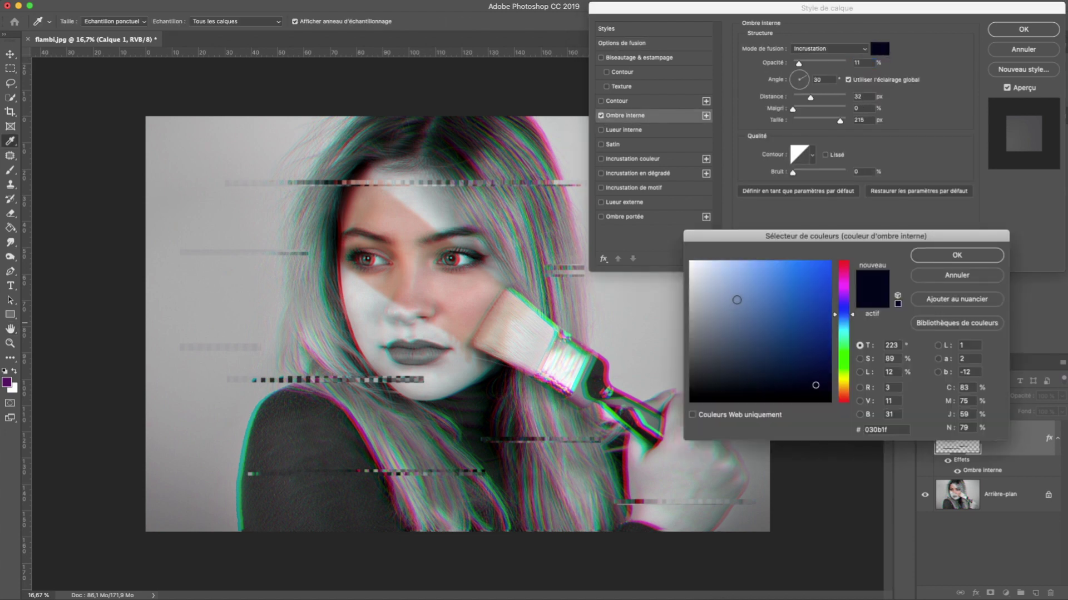
pyautogui.click(784, 285)
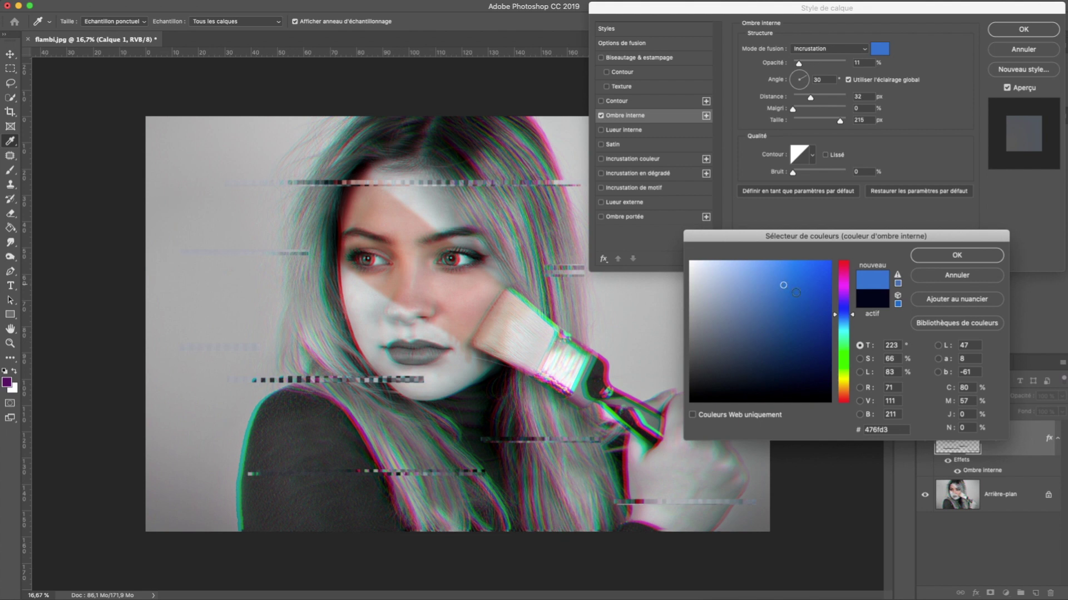
pyautogui.click(786, 347)
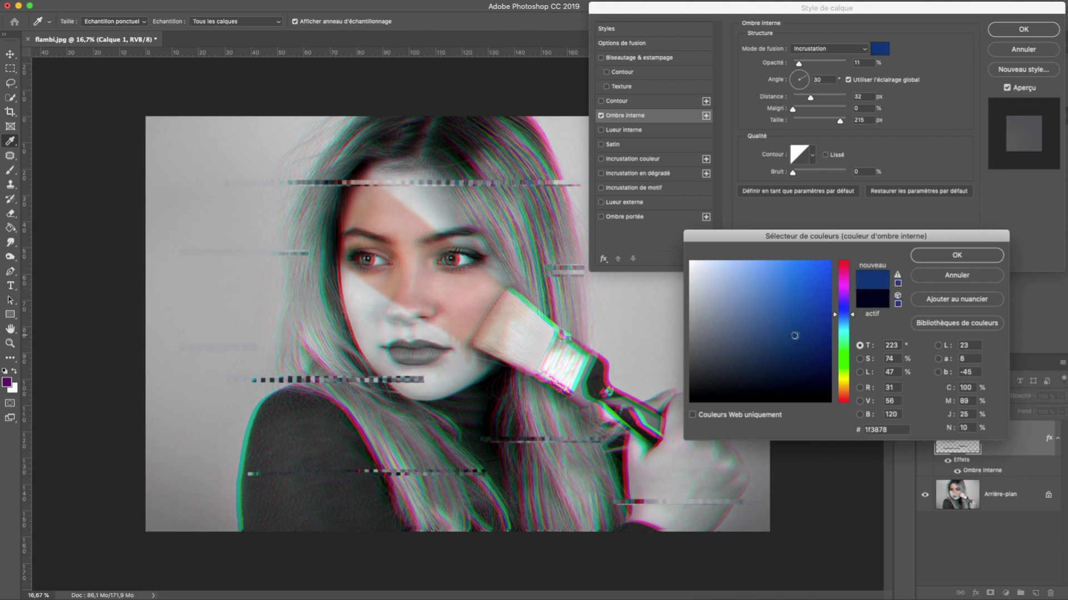
pyautogui.click(956, 255)
pyautogui.click(1022, 32)
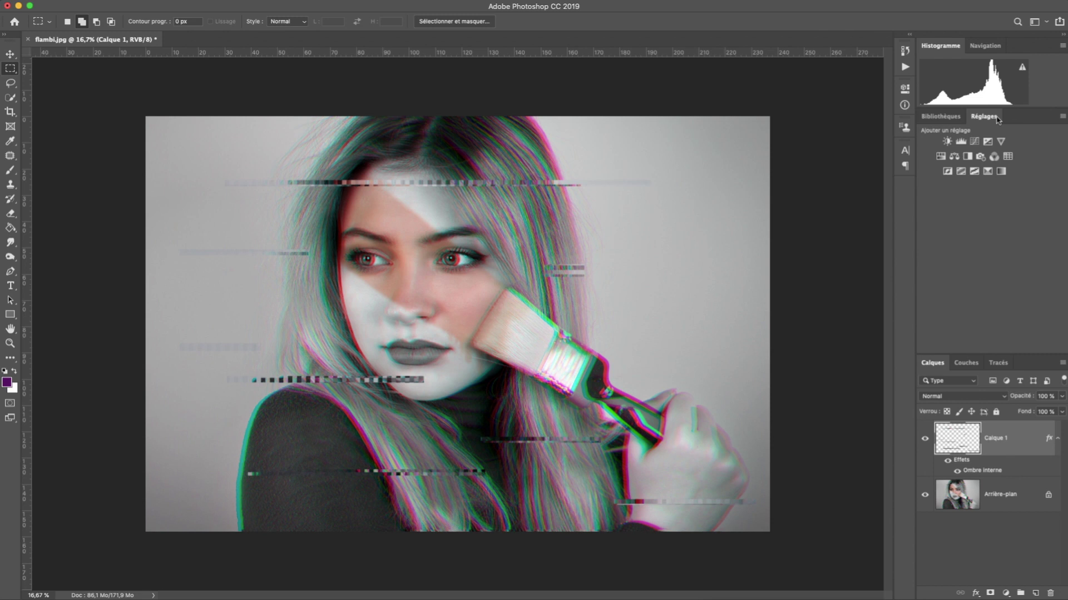
# Select two more thin horizontal strips on the background, across the face and the shoulder, and distort them with the Wave (Onde) filter
pyautogui.click(960, 500)
pyautogui.moveTo(175, 298); pyautogui.dragTo(490, 300)
pyautogui.moveTo(253, 421); pyautogui.dragTo(426, 425)
pyautogui.click(139, 0)
pyautogui.moveTo(226, 98)
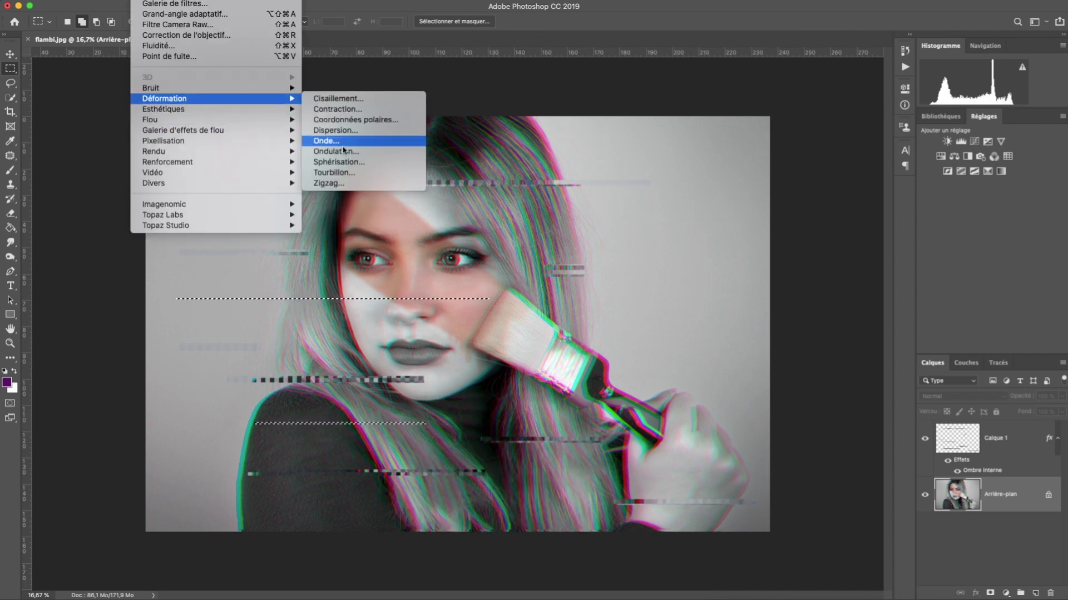
pyautogui.click(344, 142)
pyautogui.click(654, 177)
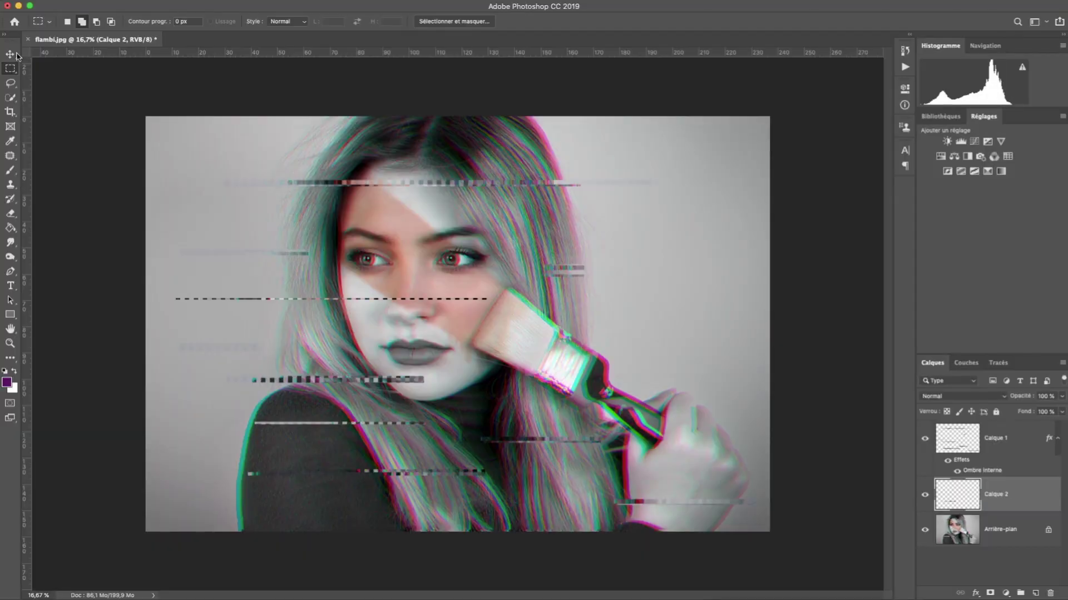
# Try a directional blur on the background's selected strips and copy the strips to a new layer above the background
pyautogui.click(11, 54)
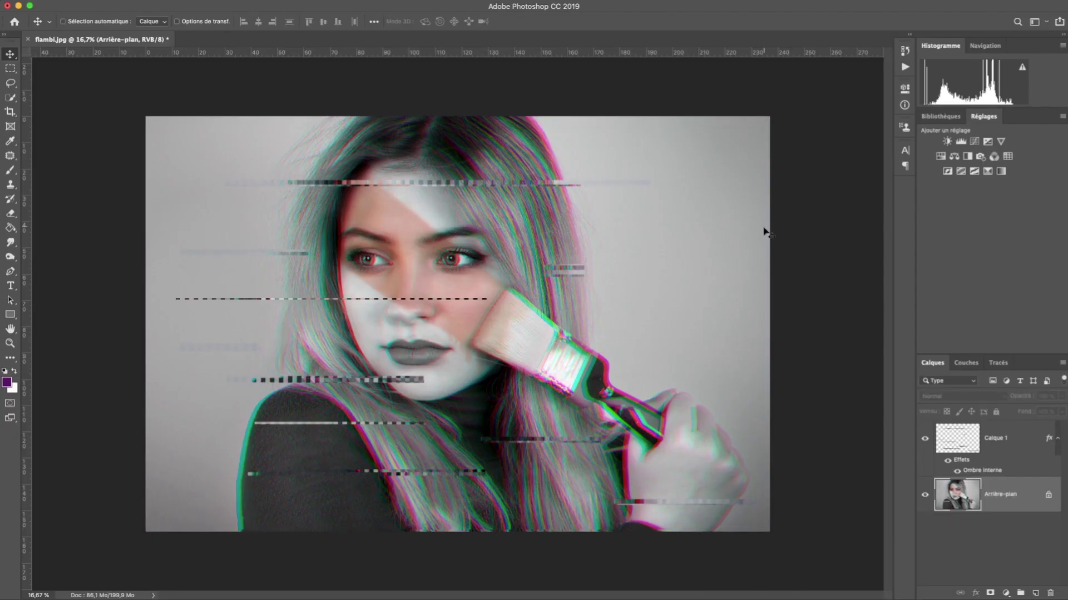
pyautogui.click(139, 0)
pyautogui.moveTo(167, 114)
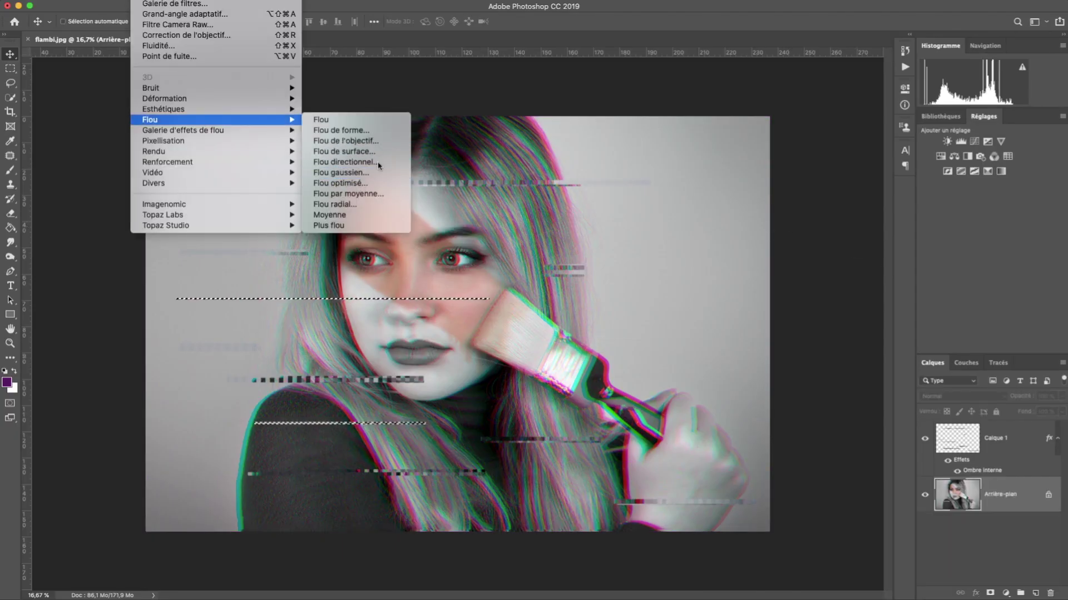
pyautogui.click(339, 165)
pyautogui.click(1001, 179)
pyautogui.click(1035, 594)
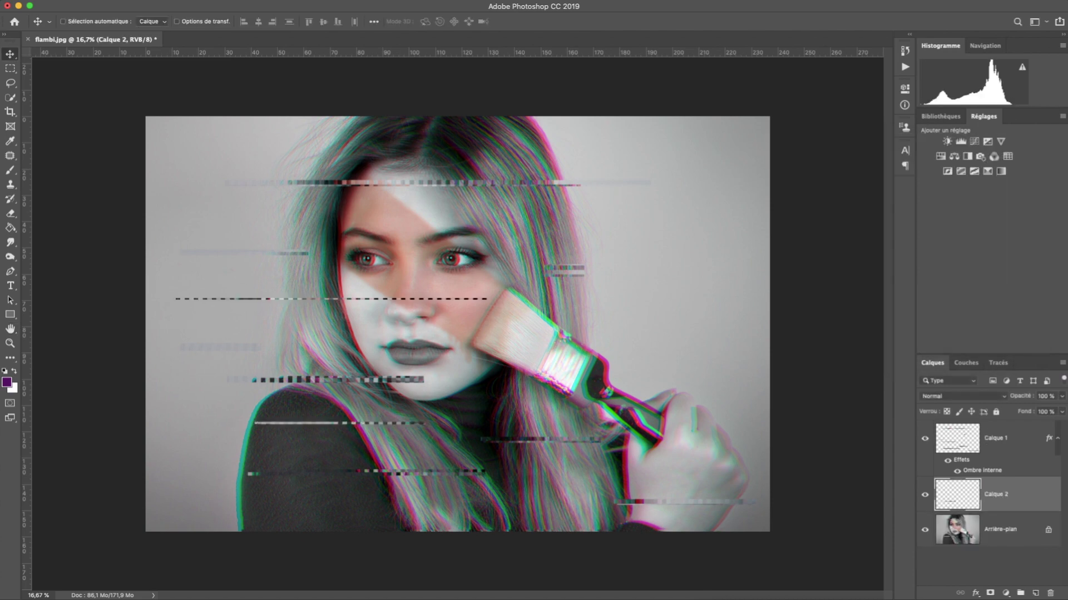
# Apply a directional blur (Flou directionnel) to the new layer of distorted strips
pyautogui.click(145, 0)
pyautogui.moveTo(150, 119)
pyautogui.click(339, 165)
pyautogui.click(1001, 163)
pyautogui.press('super+shift+s')
pyautogui.click(742, 352)
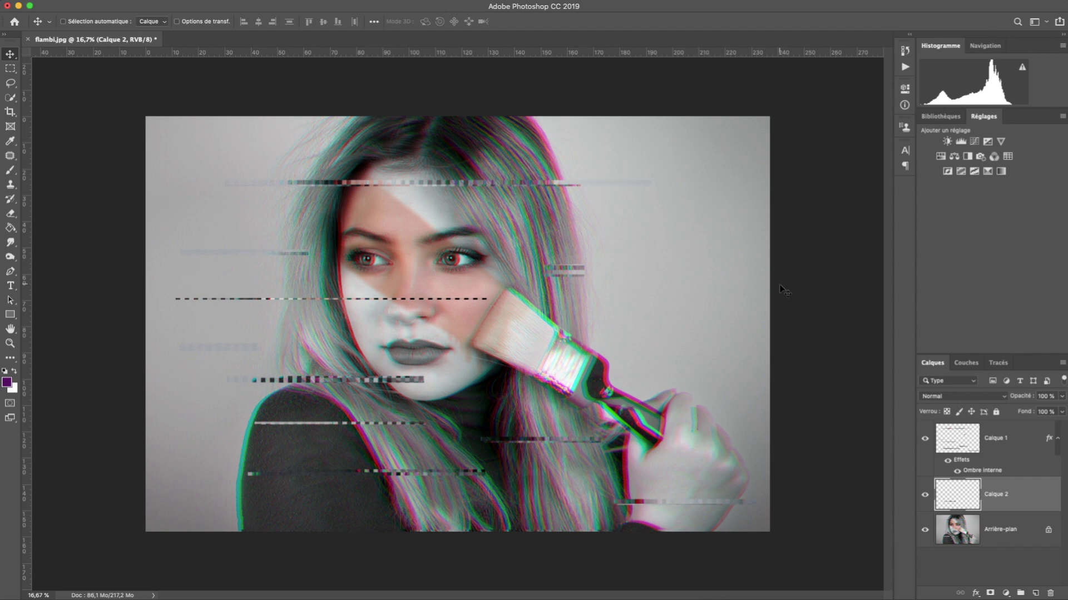